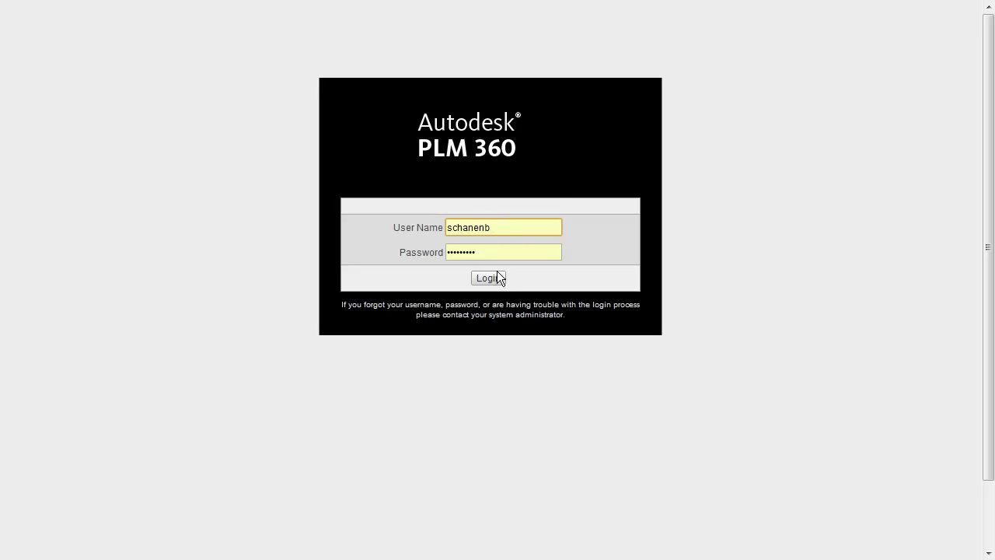
- Sign in to the PLM 360 tenant with the saved credentials to reach the dashboard
{"action": "left_click", "coordinate": [495, 280]}
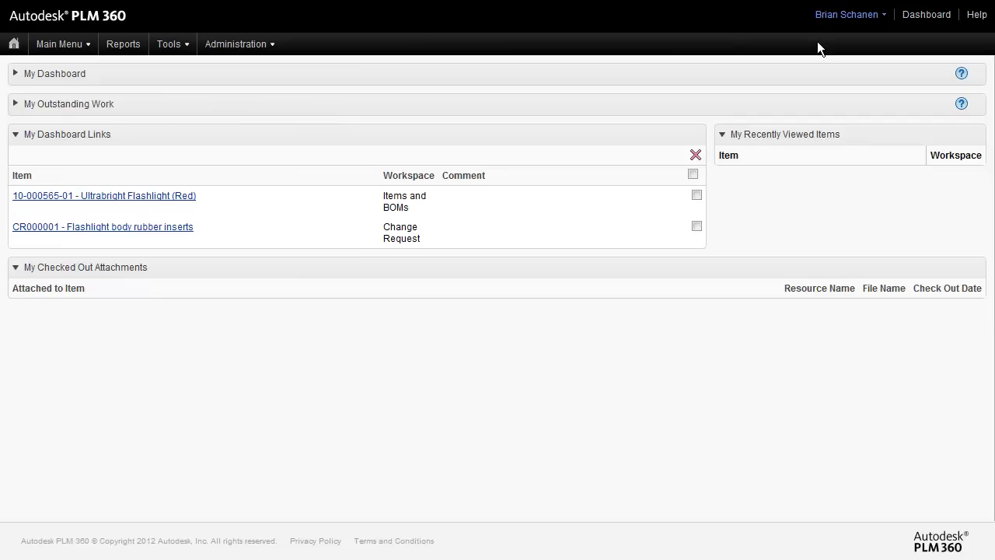
- Go to Administration > Setup and browse the General workspaces list, such as Accident Reports and Change Request
{"action": "left_click", "coordinate": [237, 43]}
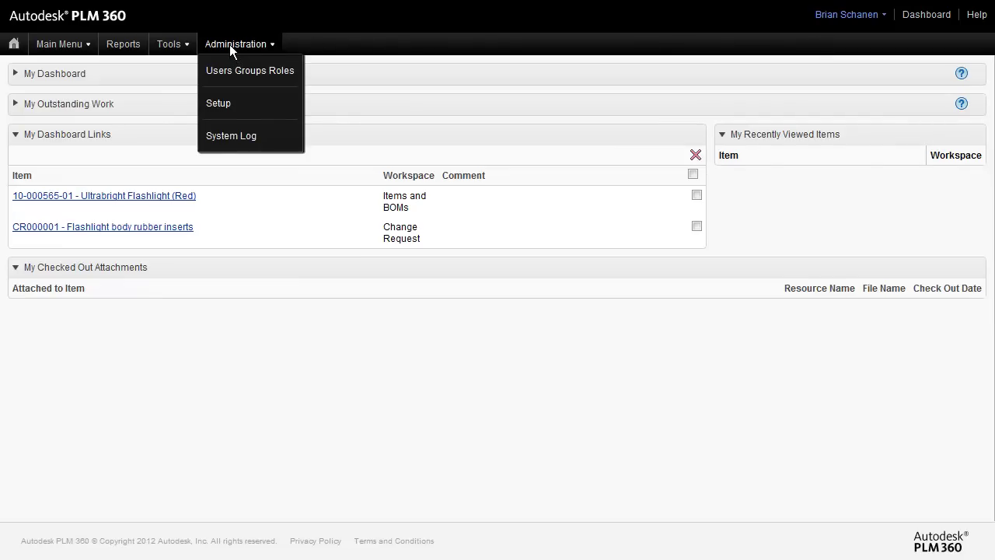
{"action": "left_click", "coordinate": [288, 106]}
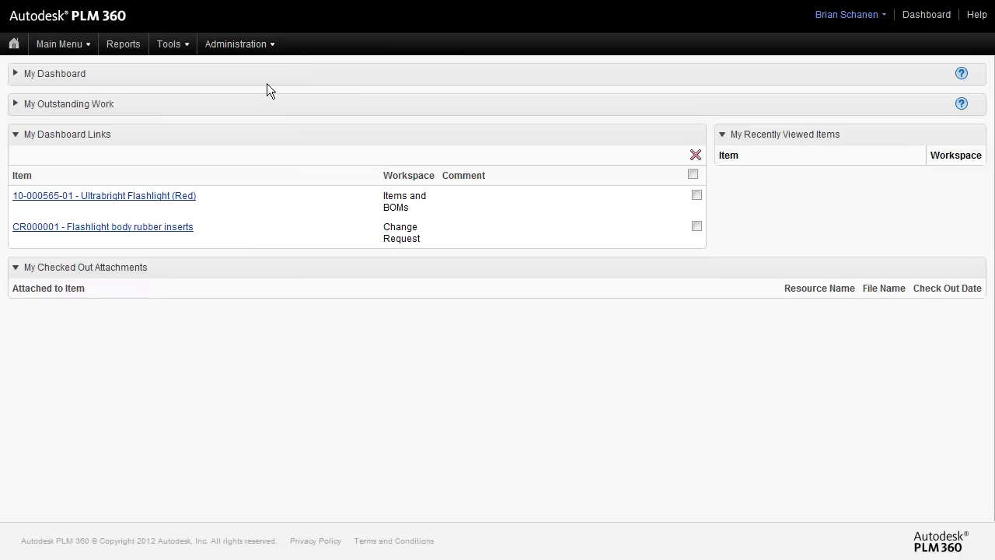
{"action": "left_click", "coordinate": [243, 44]}
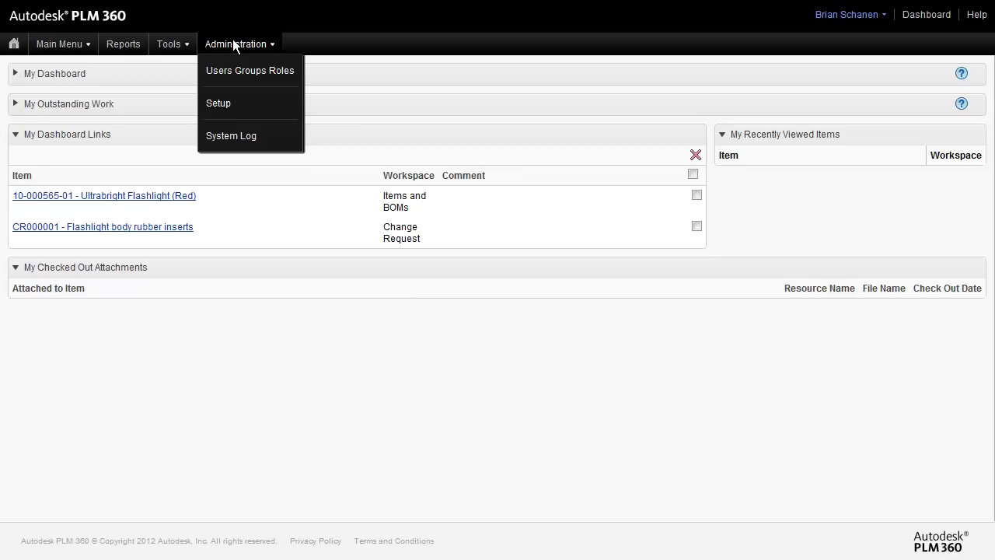
{"action": "left_click", "coordinate": [230, 104]}
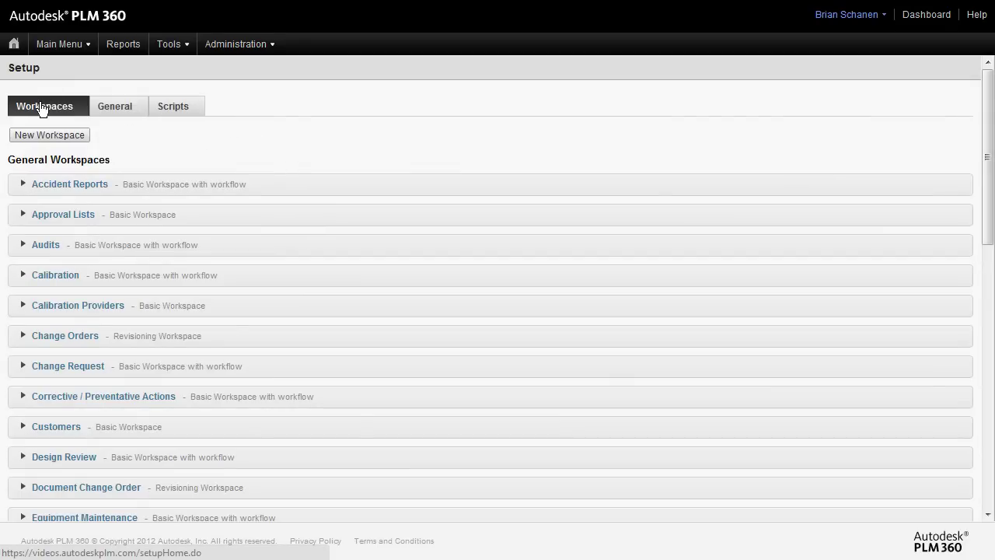
{"action": "scroll", "coordinate": [274, 208], "scroll_direction": "down", "scroll_amount": 3}
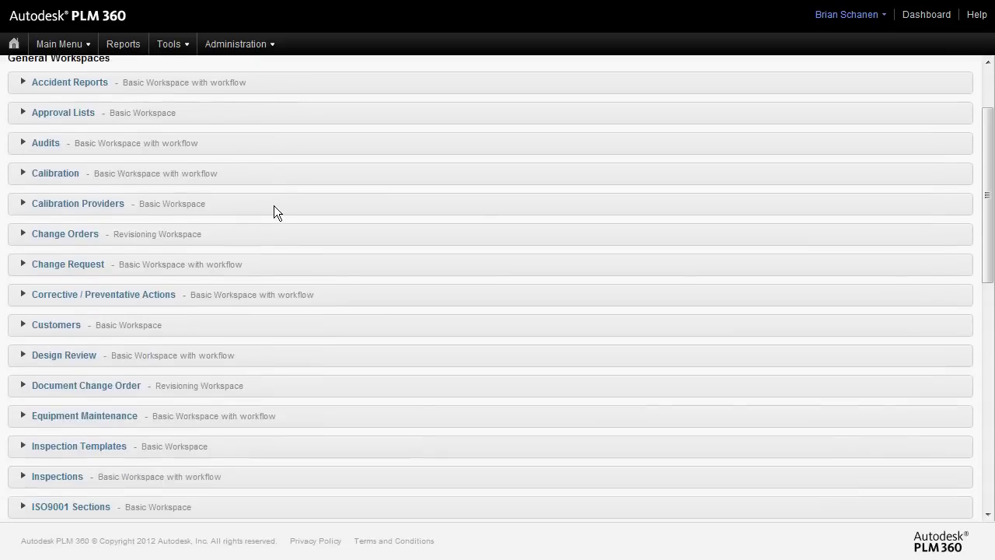
{"action": "scroll", "coordinate": [273, 205], "scroll_direction": "down", "scroll_amount": 3}
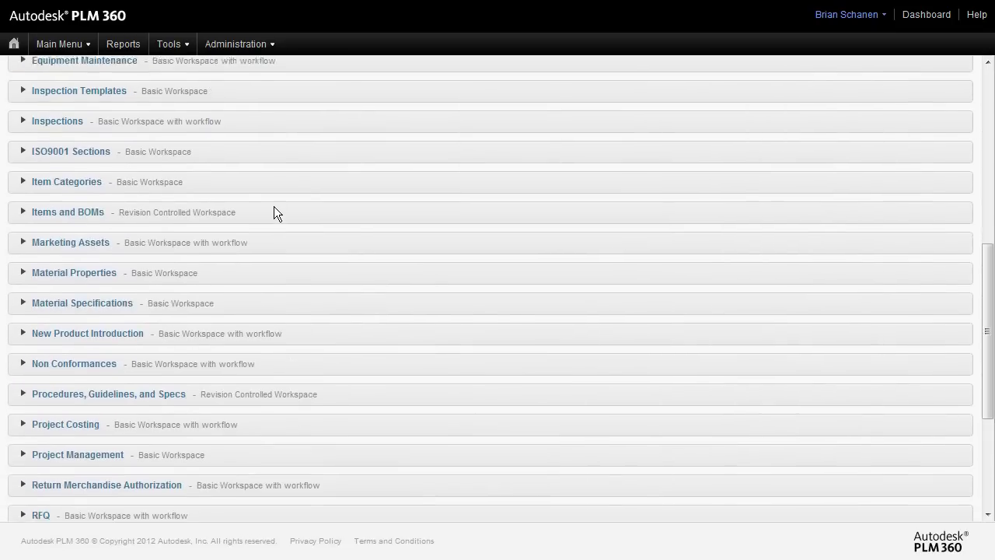
{"action": "scroll", "coordinate": [274, 206], "scroll_direction": "up", "scroll_amount": 4}
{"action": "scroll", "coordinate": [274, 206], "scroll_direction": "up", "scroll_amount": 2}
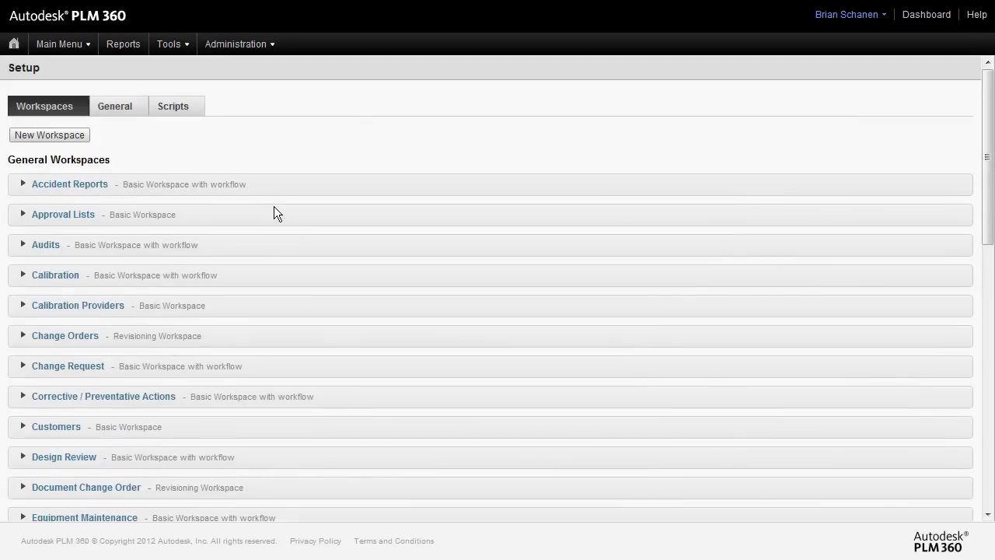
{"action": "left_click", "coordinate": [123, 110]}
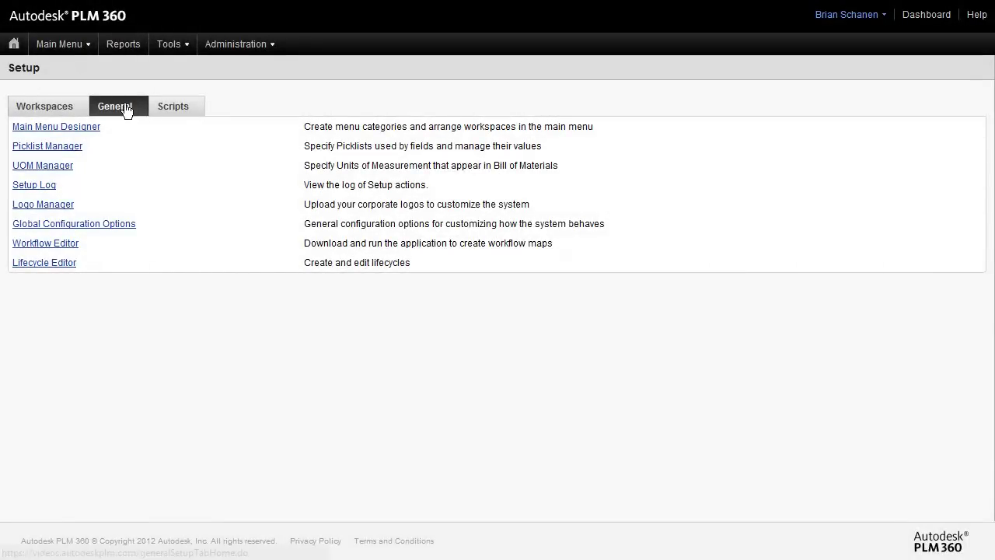
- Open the Logo Manager and put it into edit mode to replace the tenant logos
{"action": "left_click", "coordinate": [27, 205]}
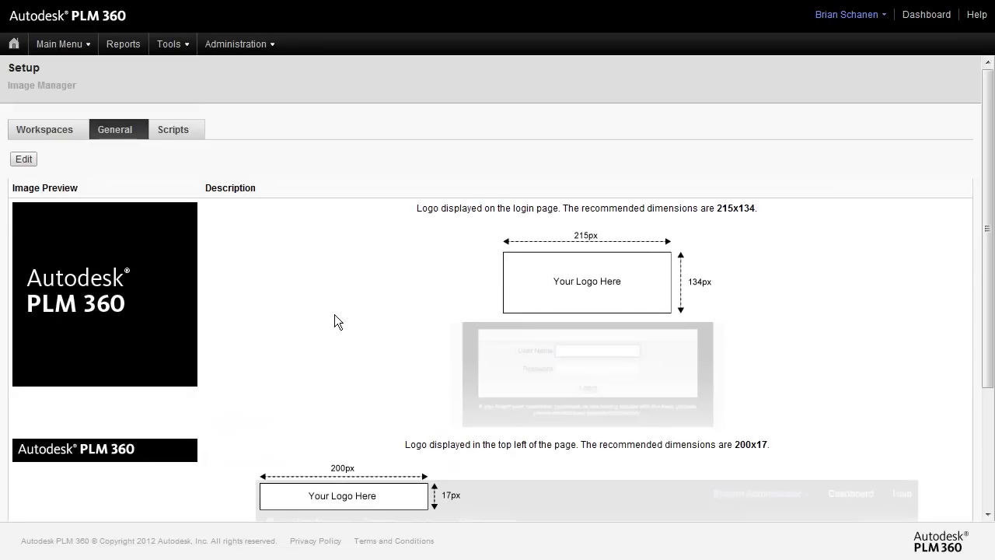
{"action": "scroll", "coordinate": [273, 301], "scroll_direction": "down", "scroll_amount": 3}
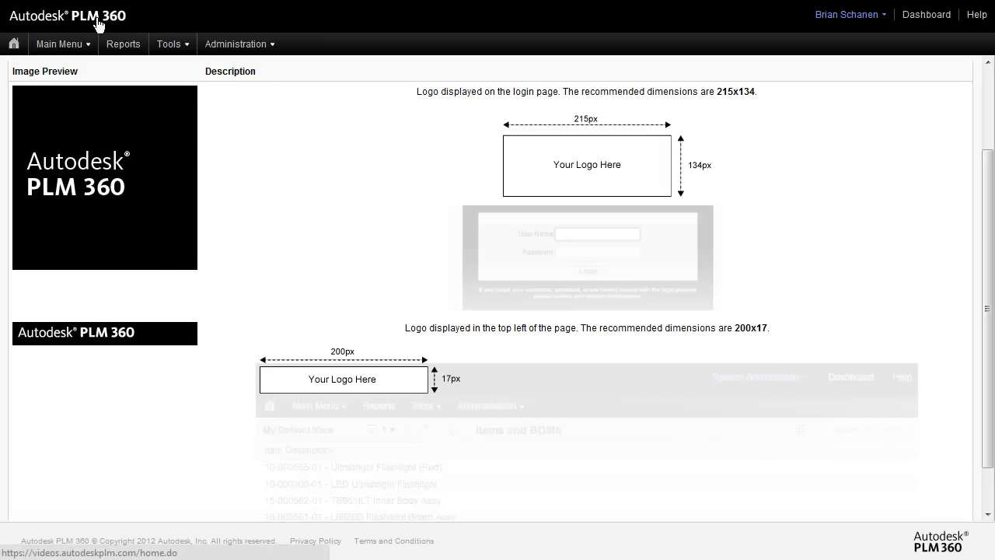
{"action": "scroll", "coordinate": [336, 232], "scroll_direction": "up", "scroll_amount": 3}
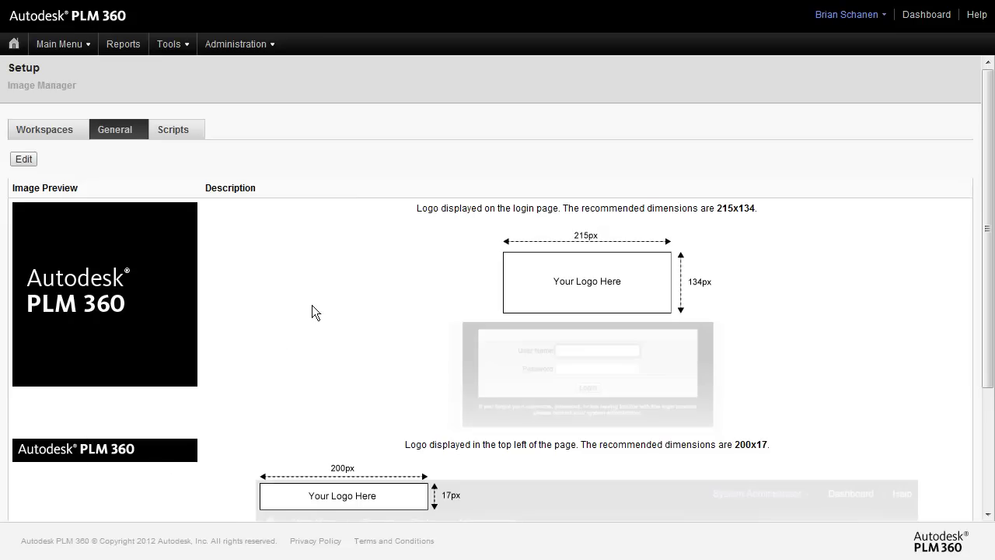
{"action": "left_click", "coordinate": [22, 159]}
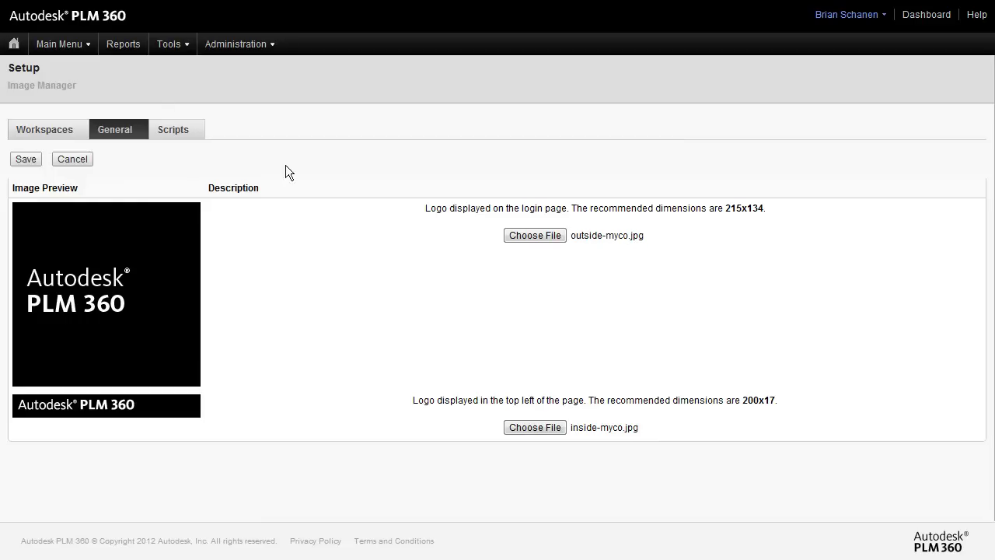
- Save the new MYCO login and header logos
{"action": "left_click", "coordinate": [24, 159]}
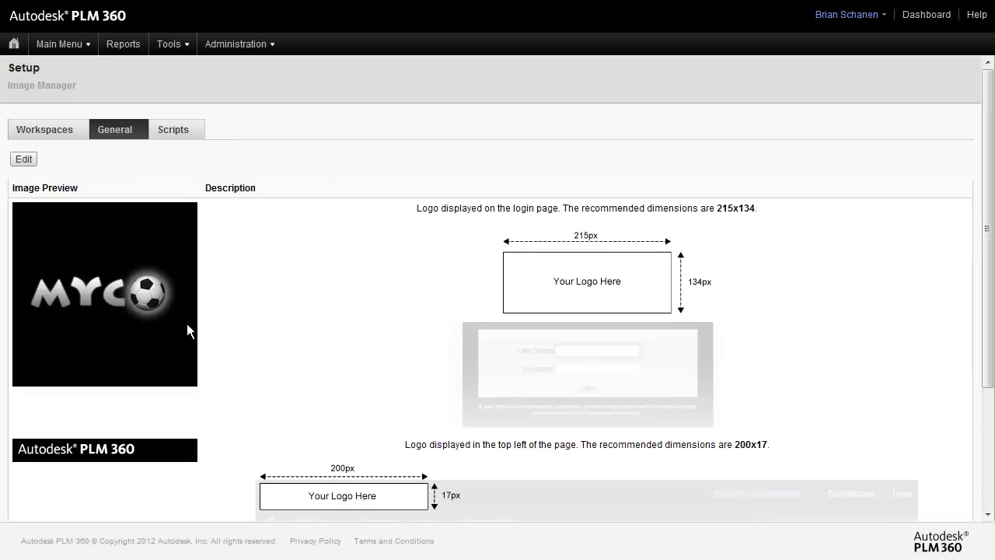
{"action": "scroll", "coordinate": [308, 357], "scroll_direction": "down", "scroll_amount": 1}
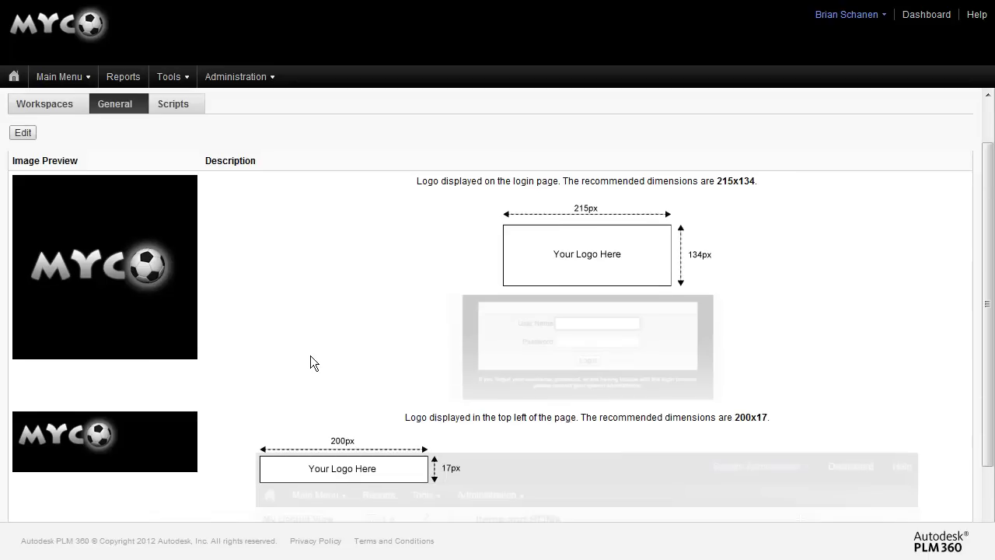
{"action": "scroll", "coordinate": [324, 320], "scroll_direction": "up", "scroll_amount": 1}
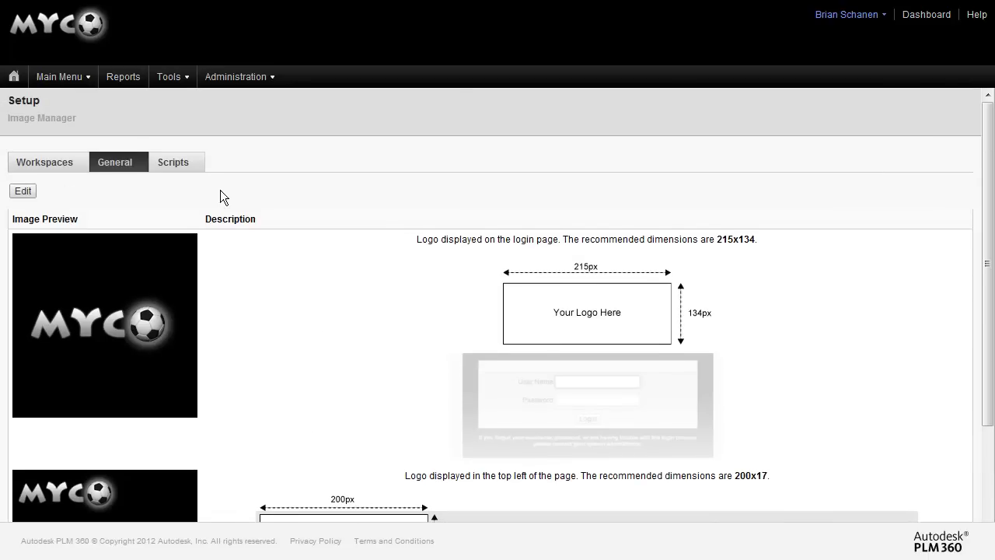
- Log out and sign back in to see the MYCO branding on the login page and header
{"action": "left_click", "coordinate": [848, 15]}
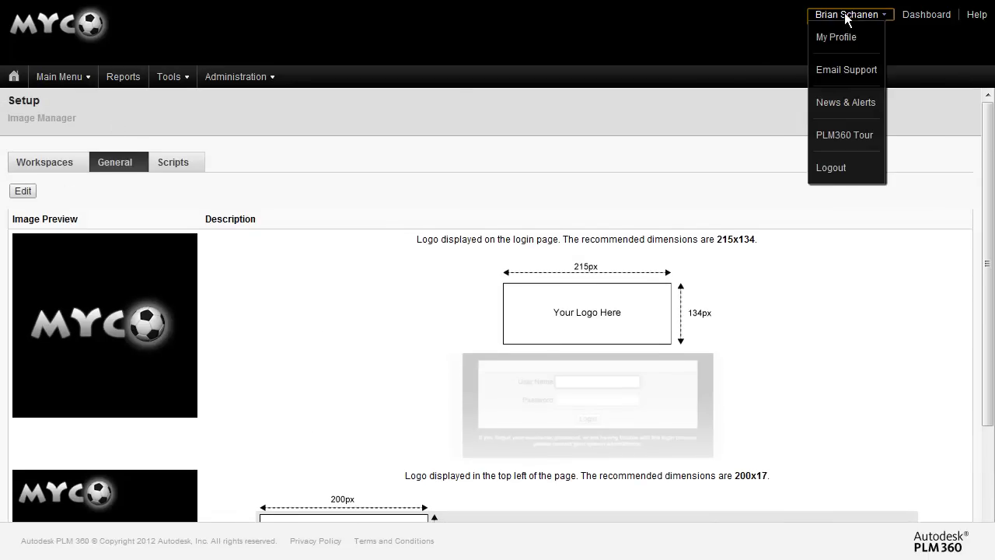
{"action": "left_click", "coordinate": [836, 168]}
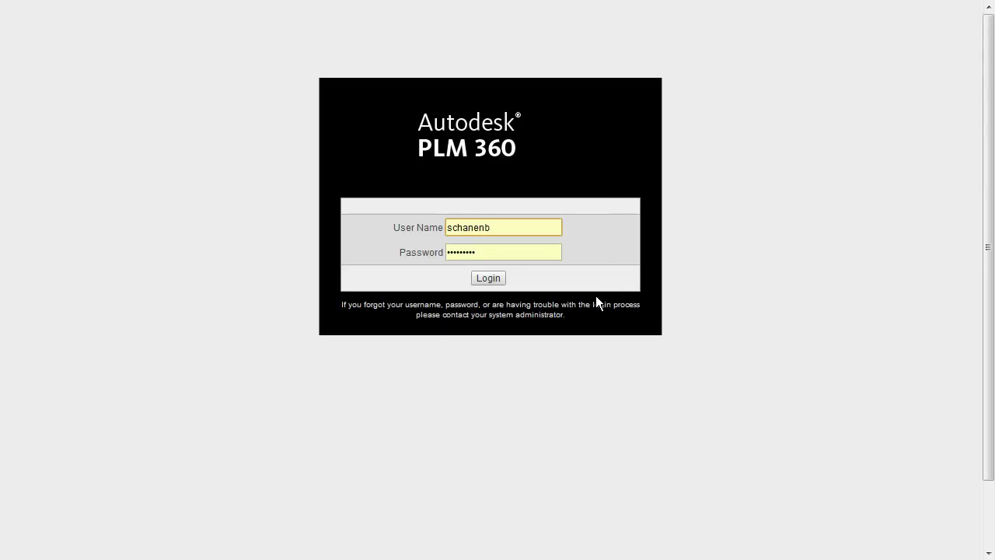
{"action": "left_click", "coordinate": [497, 279]}
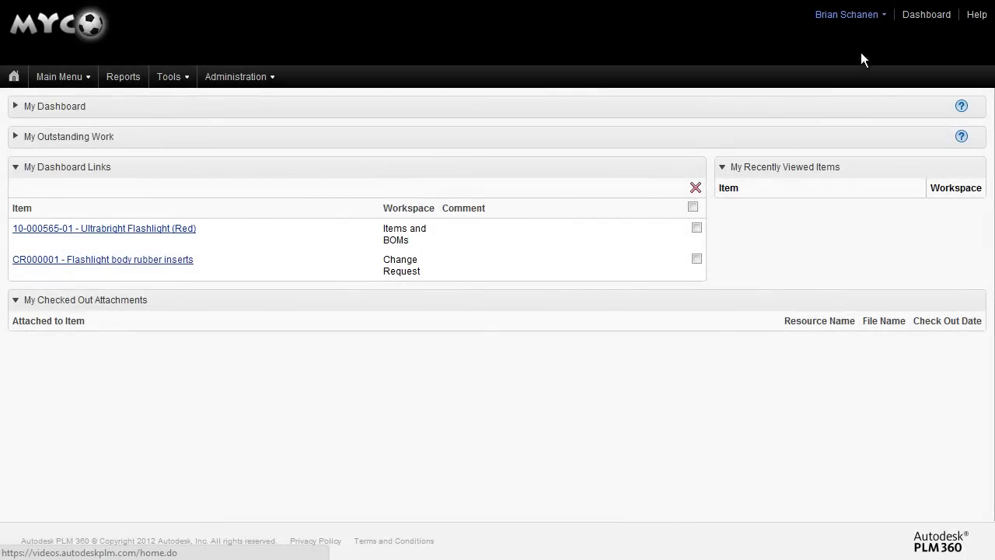
- Open My Profile from the user menu and show the Change Password form
{"action": "left_click", "coordinate": [847, 14]}
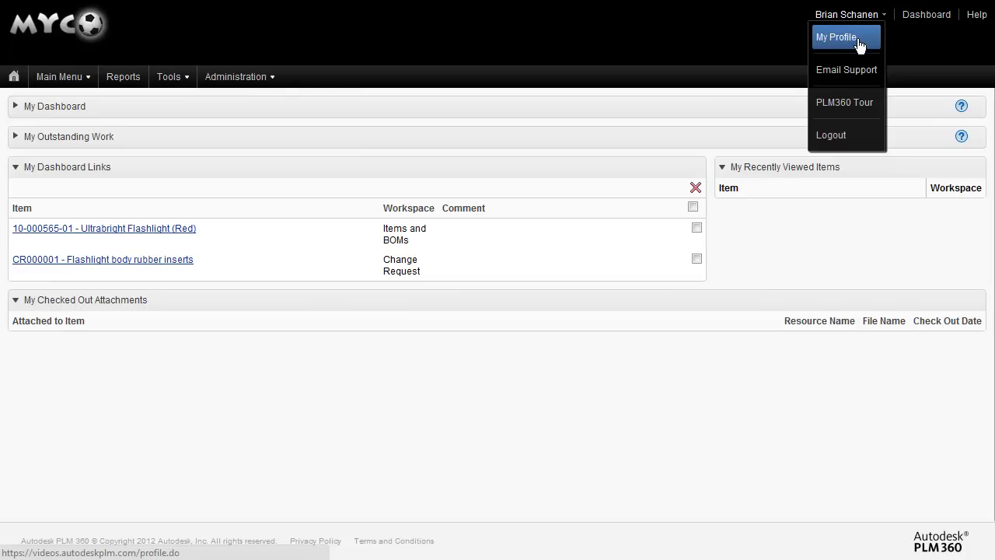
{"action": "left_click", "coordinate": [857, 45]}
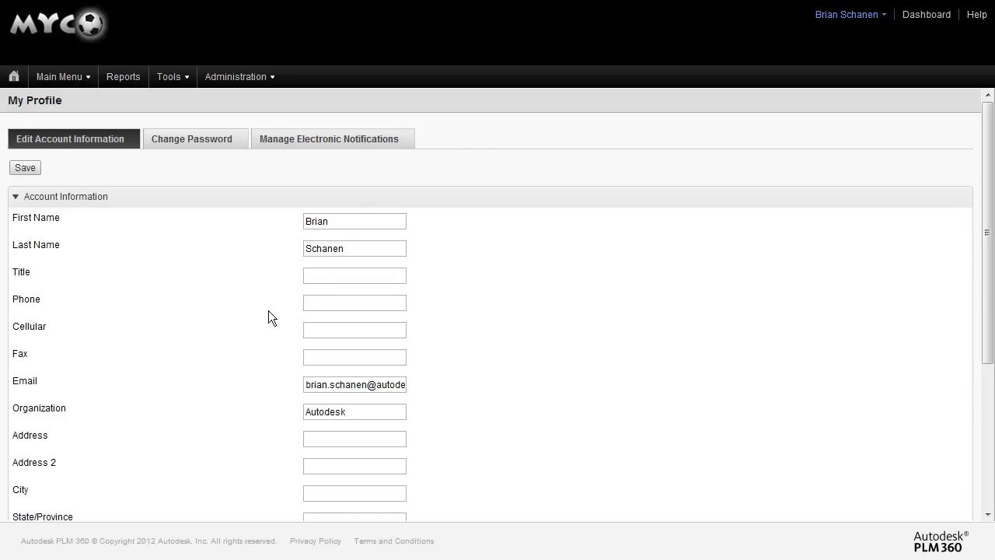
{"action": "scroll", "coordinate": [268, 315], "scroll_direction": "down", "scroll_amount": 3}
{"action": "scroll", "coordinate": [259, 332], "scroll_direction": "down", "scroll_amount": 3}
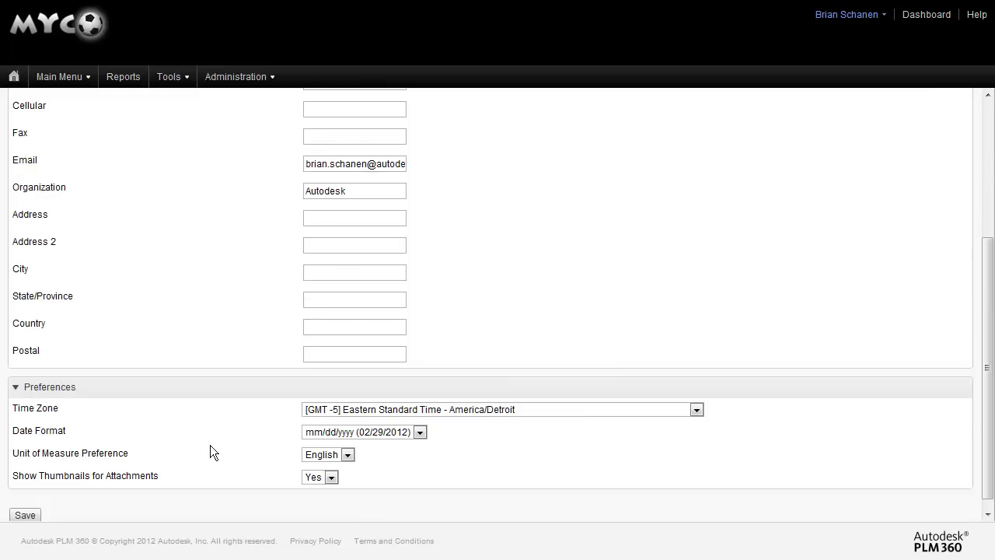
{"action": "scroll", "coordinate": [222, 371], "scroll_direction": "up", "scroll_amount": 6}
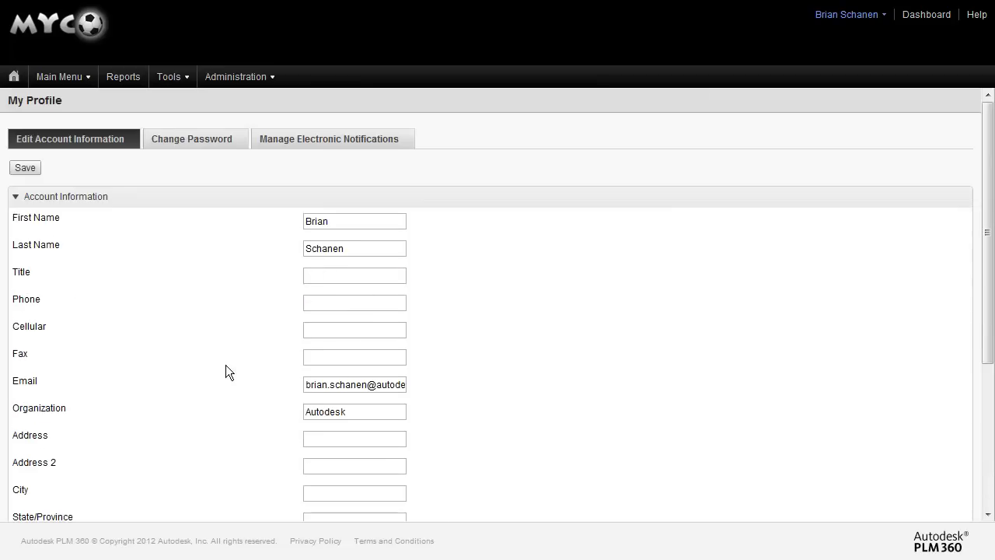
{"action": "left_click", "coordinate": [190, 147]}
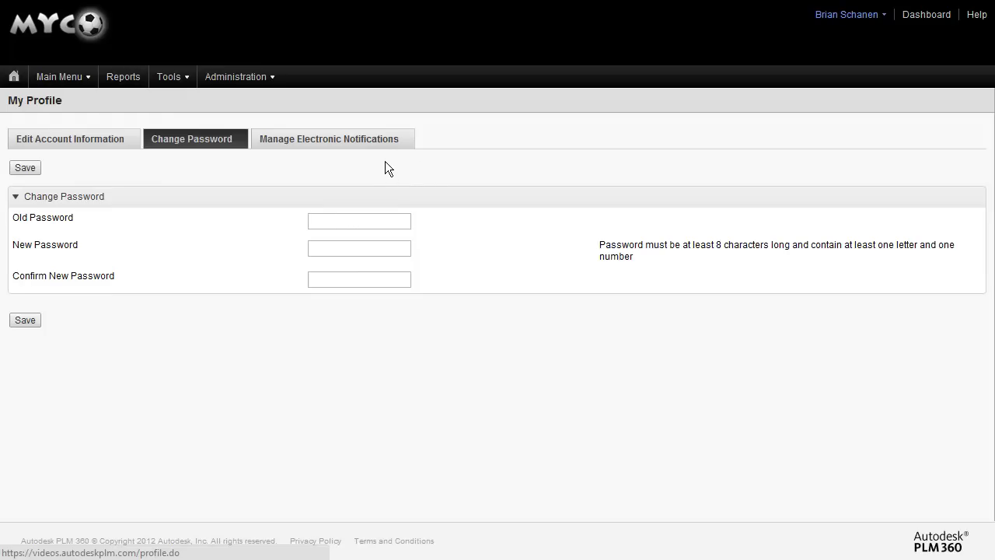
- Review the Project Management and New Product Introduction notification events, then save the e-mail notification preferences
{"action": "left_click", "coordinate": [389, 140]}
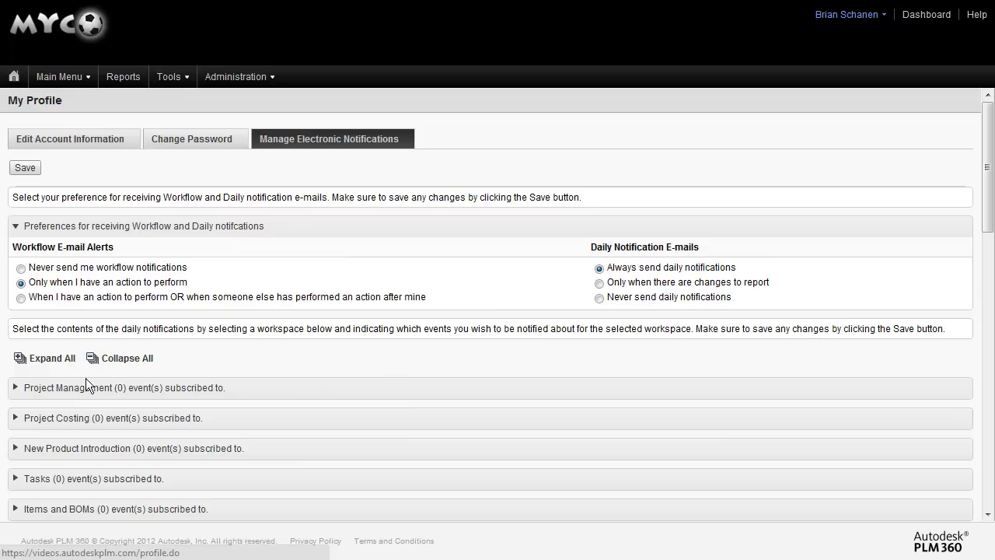
{"action": "left_click", "coordinate": [153, 392]}
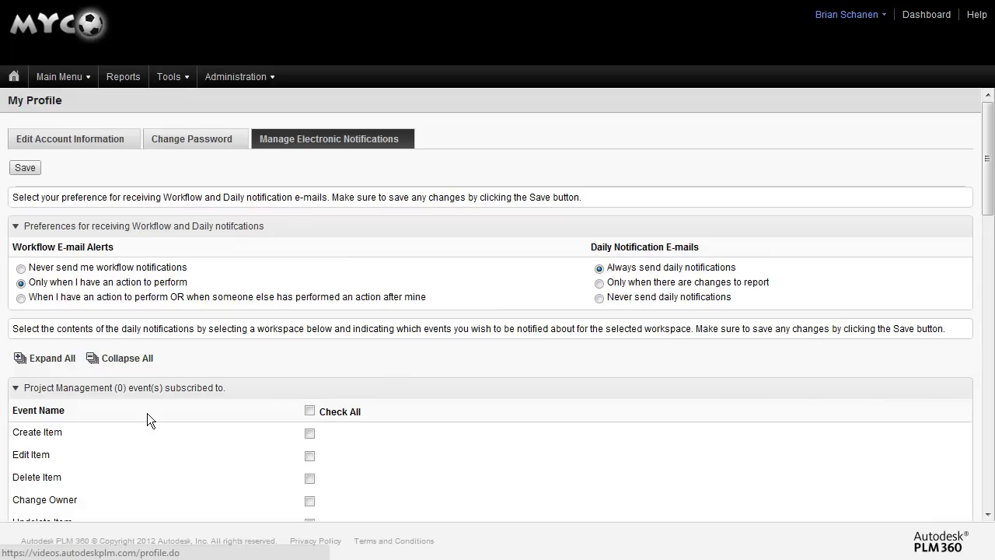
{"action": "scroll", "coordinate": [147, 412], "scroll_direction": "down", "scroll_amount": 3}
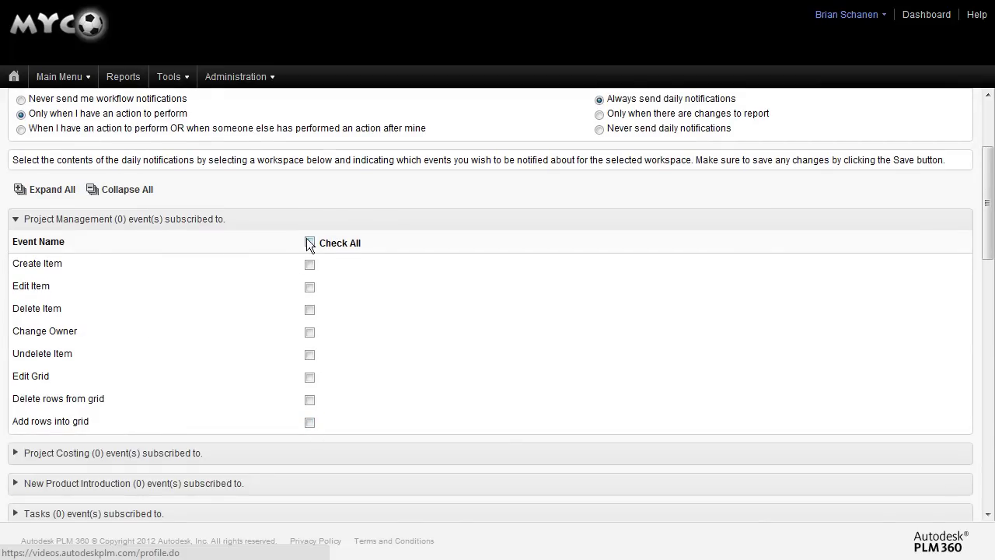
{"action": "left_click", "coordinate": [101, 224]}
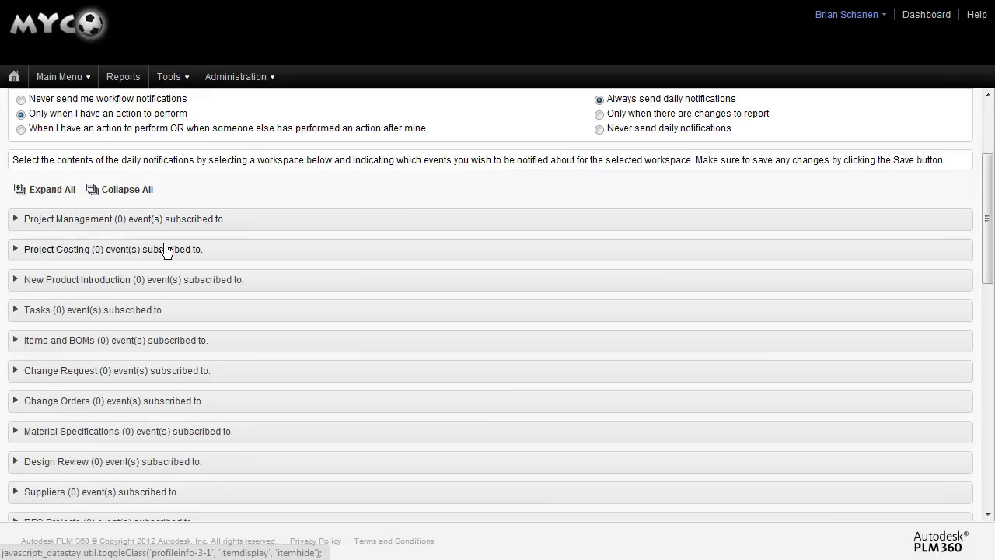
{"action": "left_click", "coordinate": [125, 282]}
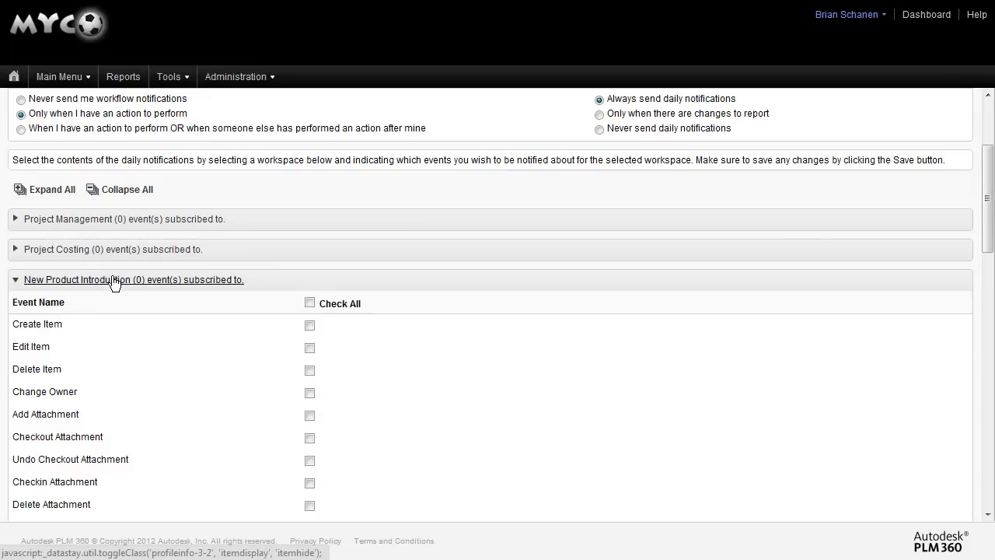
{"action": "left_click", "coordinate": [116, 281]}
{"action": "scroll", "coordinate": [209, 304], "scroll_direction": "down", "scroll_amount": 1}
{"action": "scroll", "coordinate": [209, 303], "scroll_direction": "down", "scroll_amount": 1}
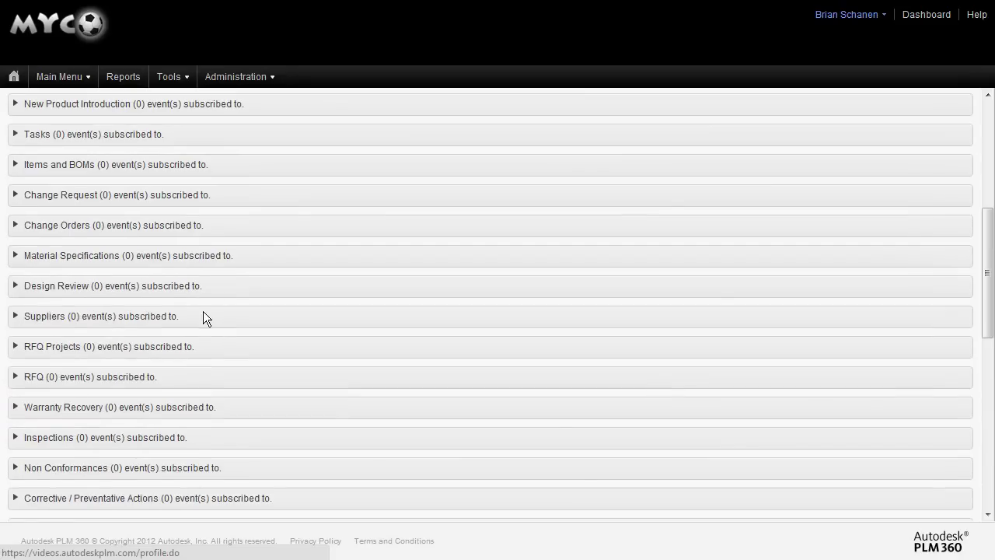
{"action": "scroll", "coordinate": [166, 486], "scroll_direction": "down", "scroll_amount": 1}
{"action": "scroll", "coordinate": [228, 450], "scroll_direction": "up", "scroll_amount": 5}
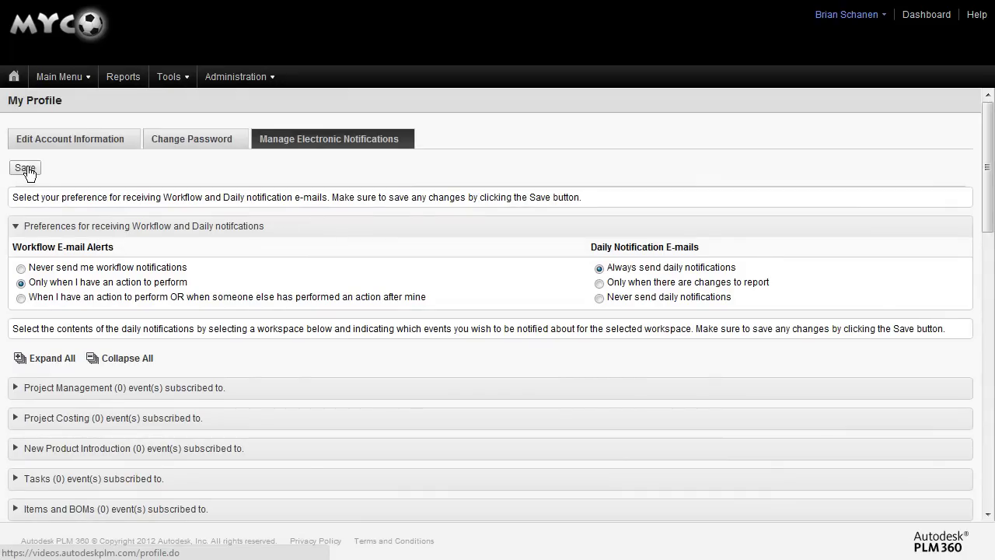
{"action": "left_click", "coordinate": [25, 169]}
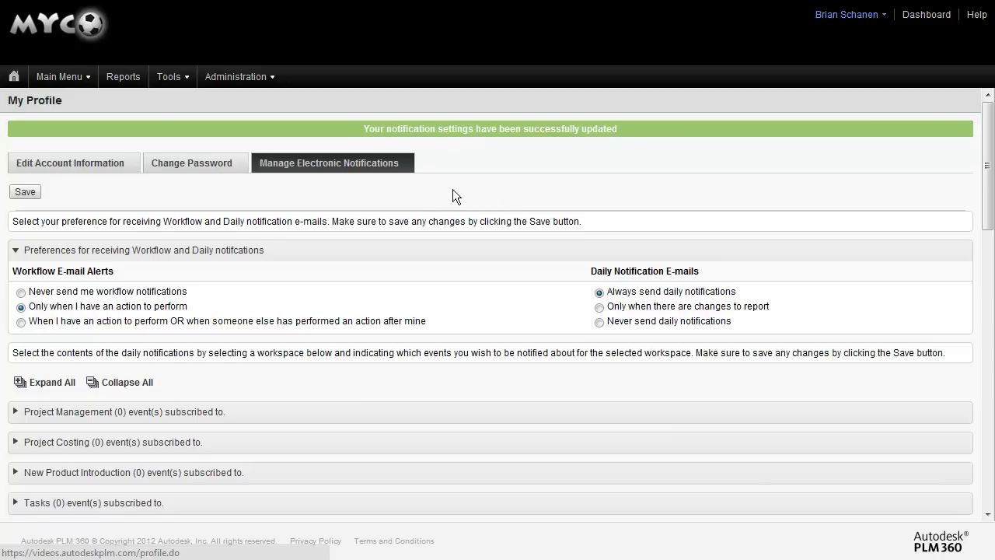
- Return to Administration > Setup and show the General tab with Main Menu Designer and Logo Manager
{"action": "left_click", "coordinate": [241, 76]}
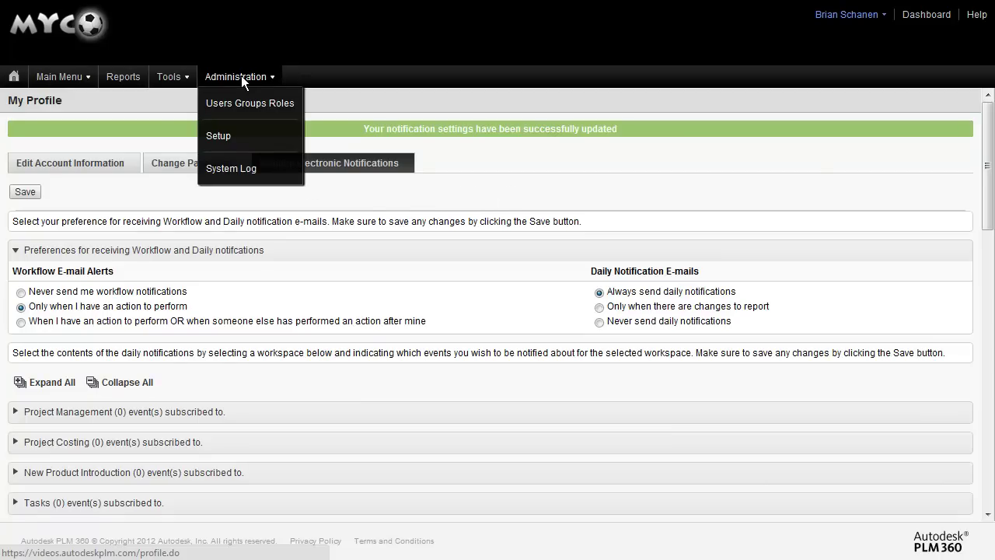
{"action": "left_click", "coordinate": [223, 137]}
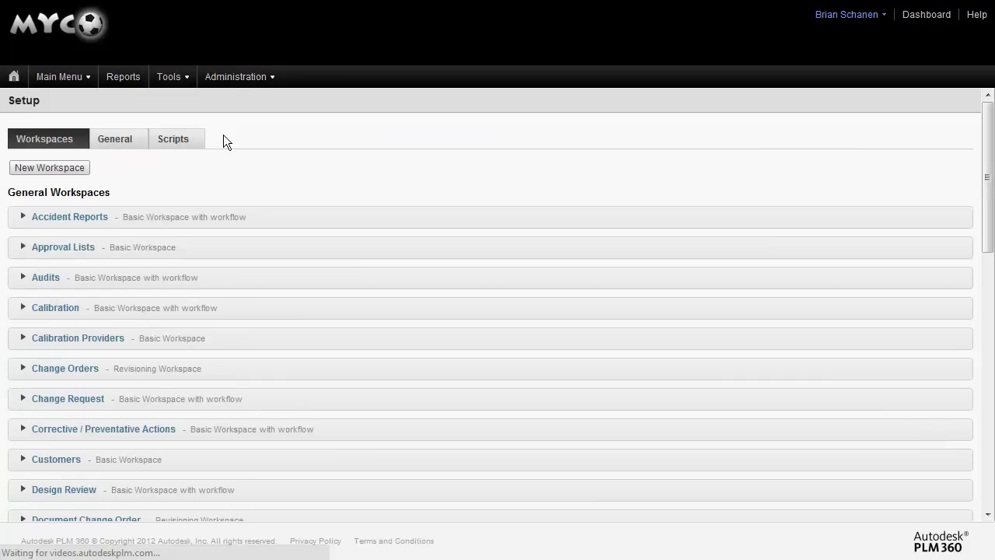
{"action": "left_click", "coordinate": [122, 149]}
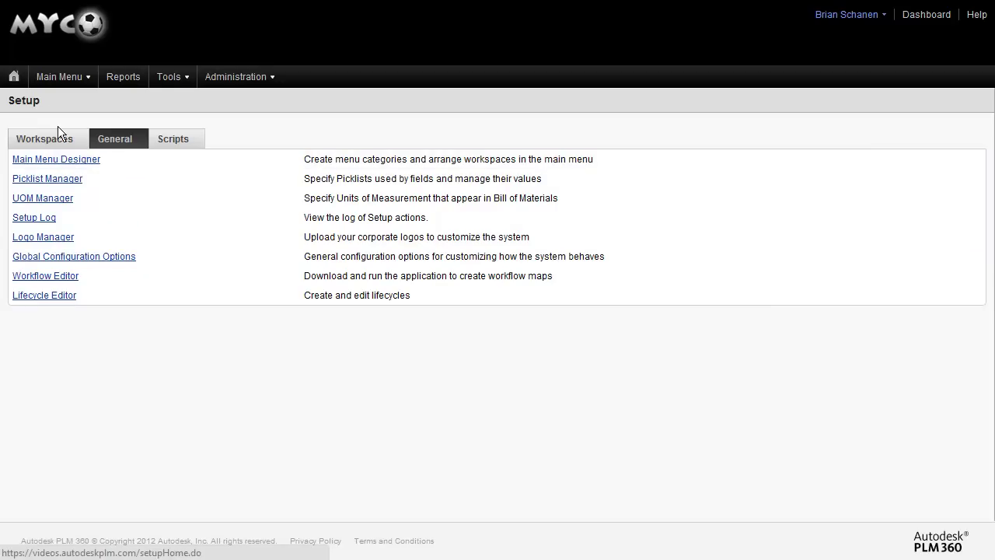
{"action": "left_click", "coordinate": [55, 77]}
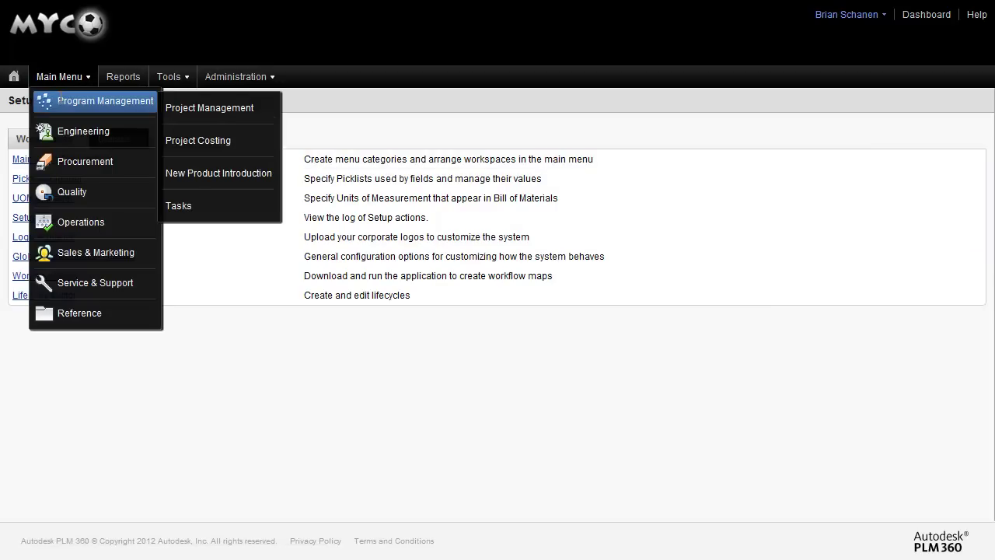
{"action": "mouse_move", "coordinate": [62, 125]}
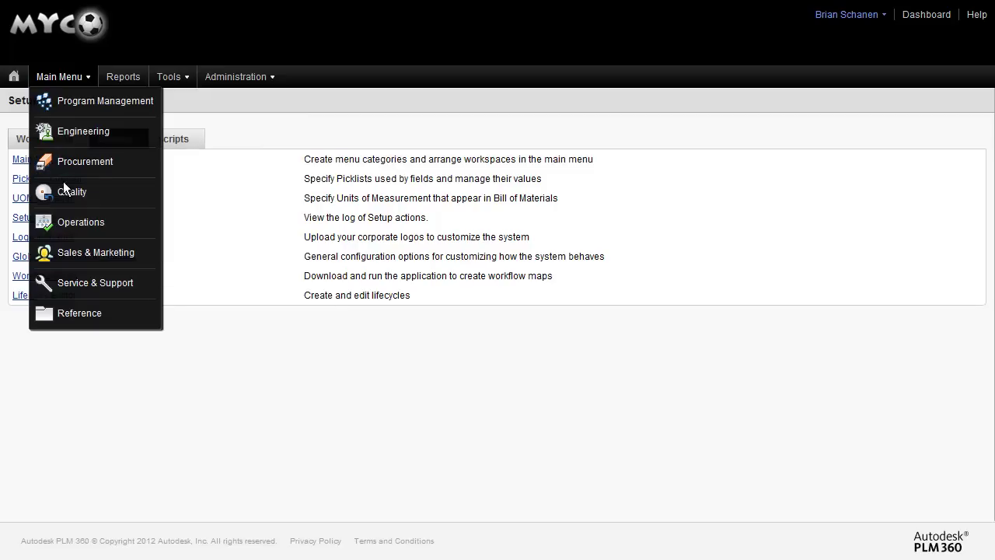
{"action": "mouse_move", "coordinate": [68, 219]}
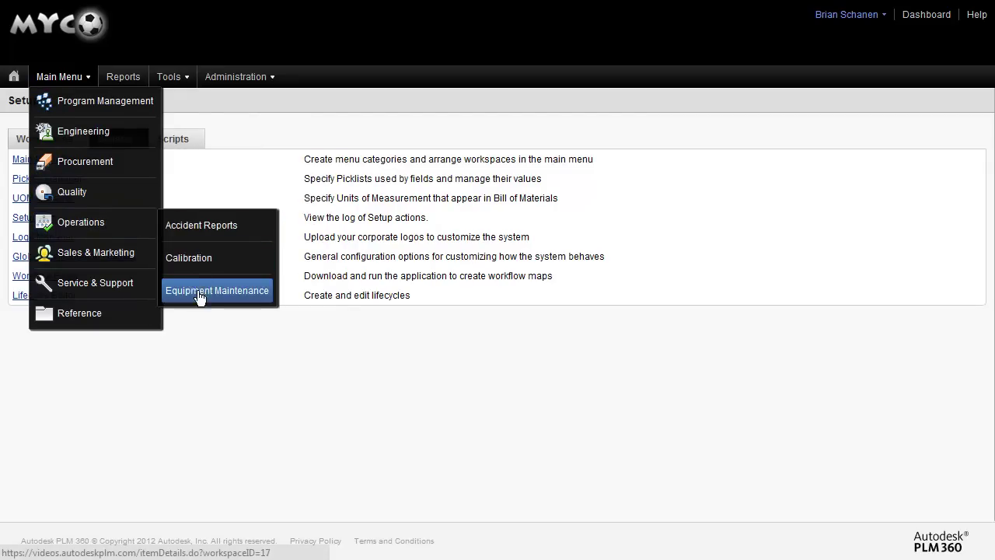
{"action": "mouse_move", "coordinate": [45, 258]}
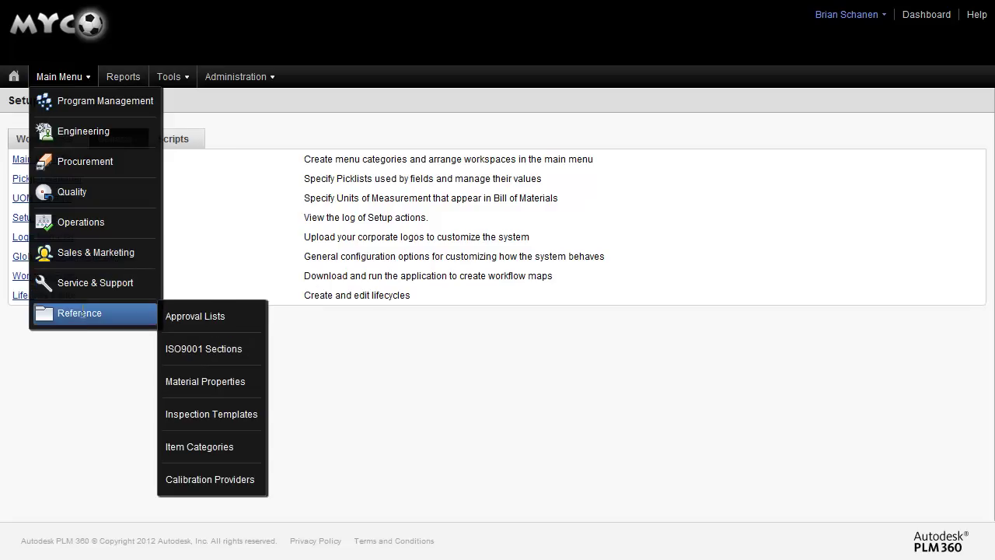
{"action": "mouse_move", "coordinate": [91, 116]}
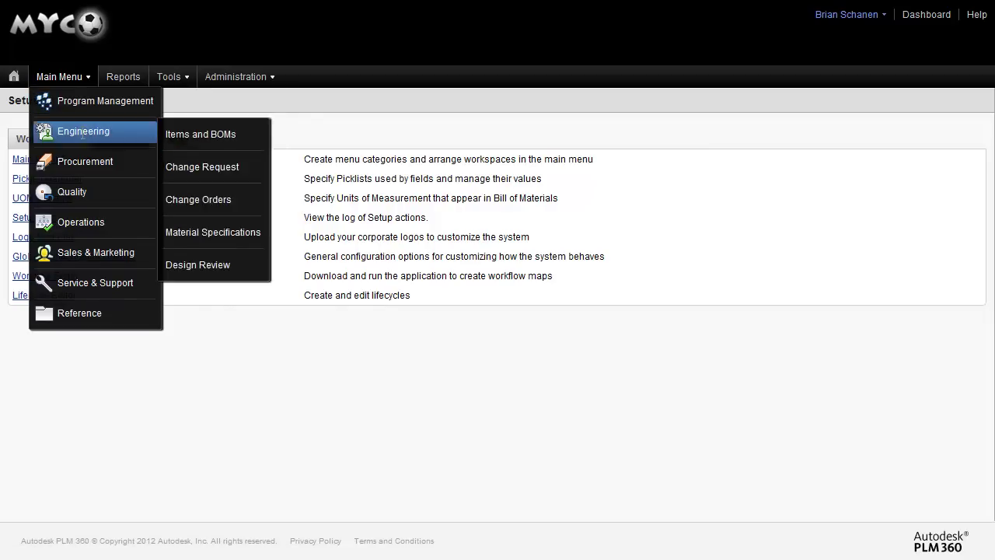
{"action": "mouse_move", "coordinate": [93, 284]}
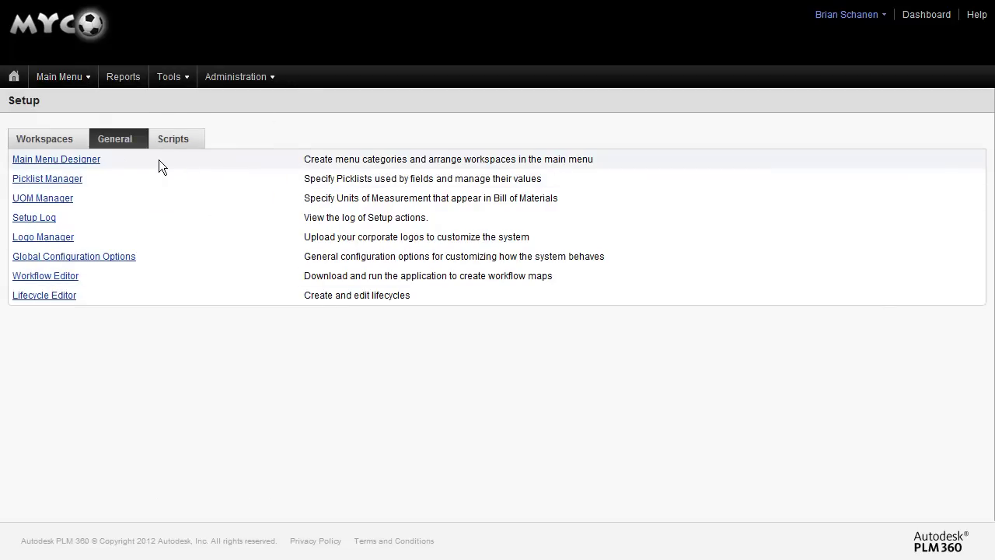
- Open the Main Menu Designer and compare its categories with the live Main Menu
{"action": "left_click", "coordinate": [83, 162]}
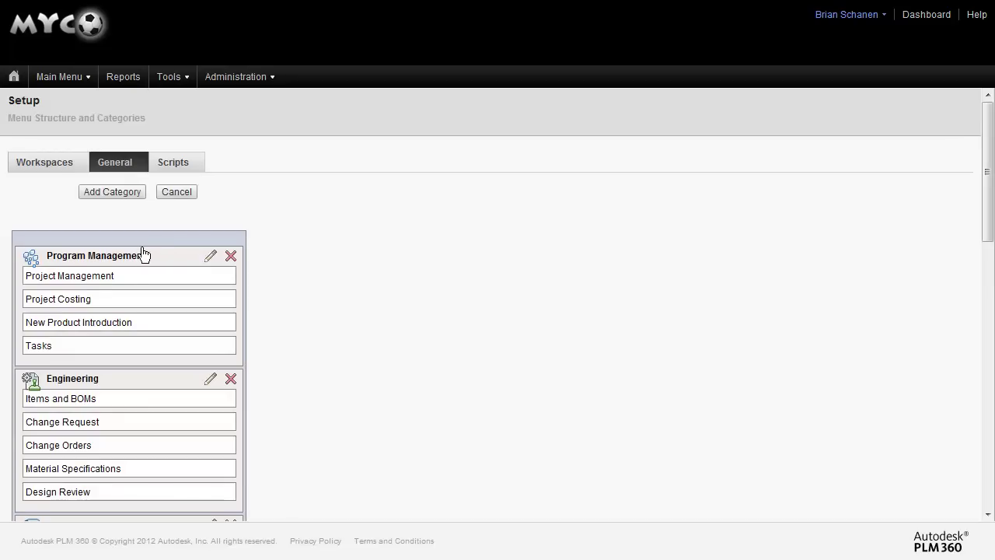
{"action": "scroll", "coordinate": [146, 262], "scroll_direction": "down", "scroll_amount": 2}
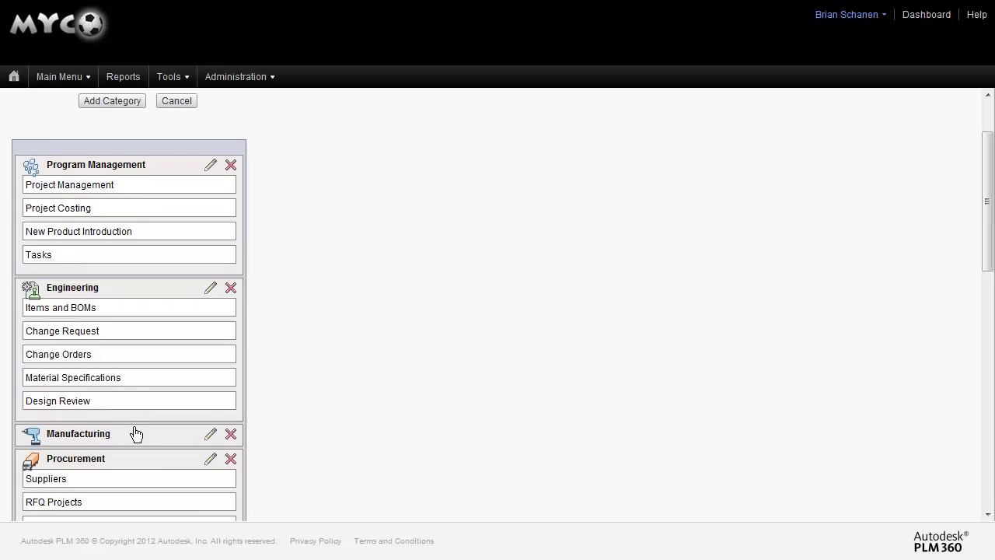
{"action": "left_click", "coordinate": [49, 77]}
{"action": "mouse_move", "coordinate": [39, 76]}
{"action": "scroll", "coordinate": [300, 420], "scroll_direction": "down", "scroll_amount": 3}
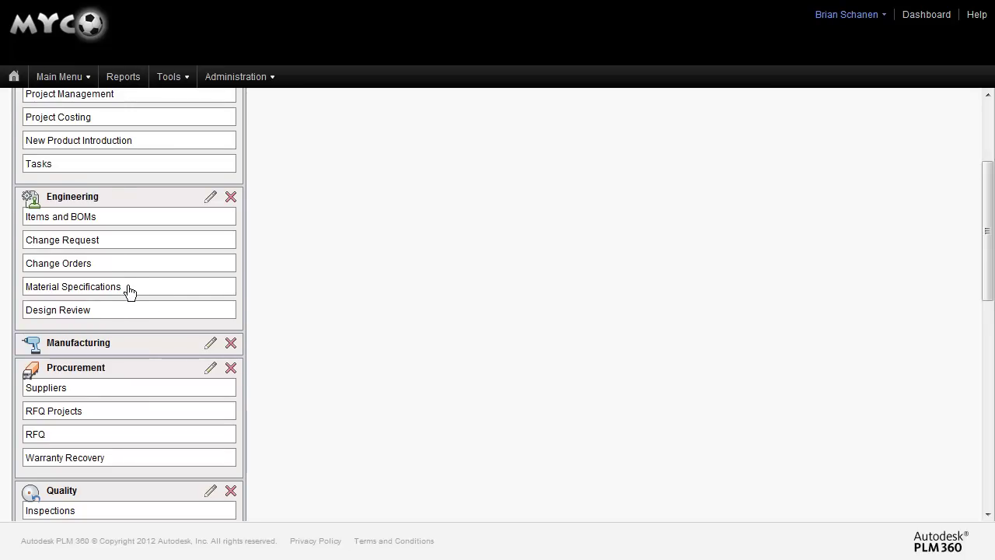
- Move Material Specifications and Design Review under Manufacturing and save the menu layout
{"action": "left_click_drag", "start_coordinate": [129, 289], "coordinate": [122, 345]}
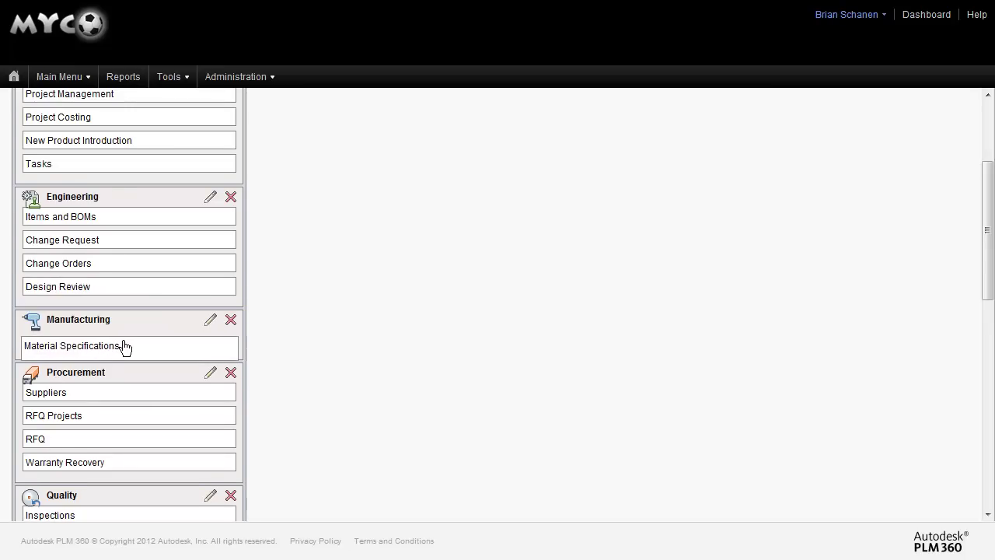
{"action": "left_click_drag", "start_coordinate": [113, 281], "coordinate": [114, 344]}
{"action": "scroll", "coordinate": [325, 259], "scroll_direction": "up", "scroll_amount": 3}
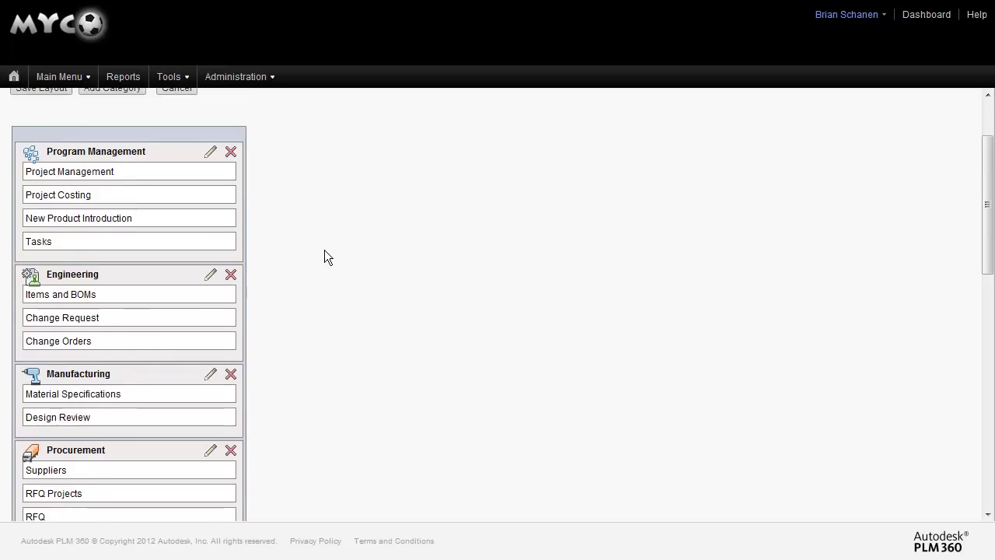
{"action": "left_click", "coordinate": [45, 194]}
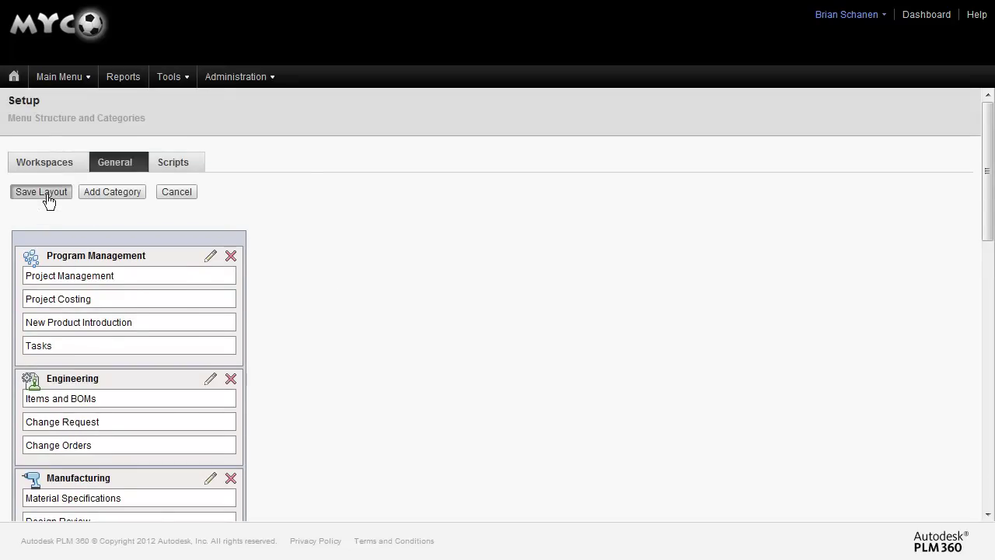
{"action": "scroll", "coordinate": [309, 346], "scroll_direction": "down", "scroll_amount": 5}
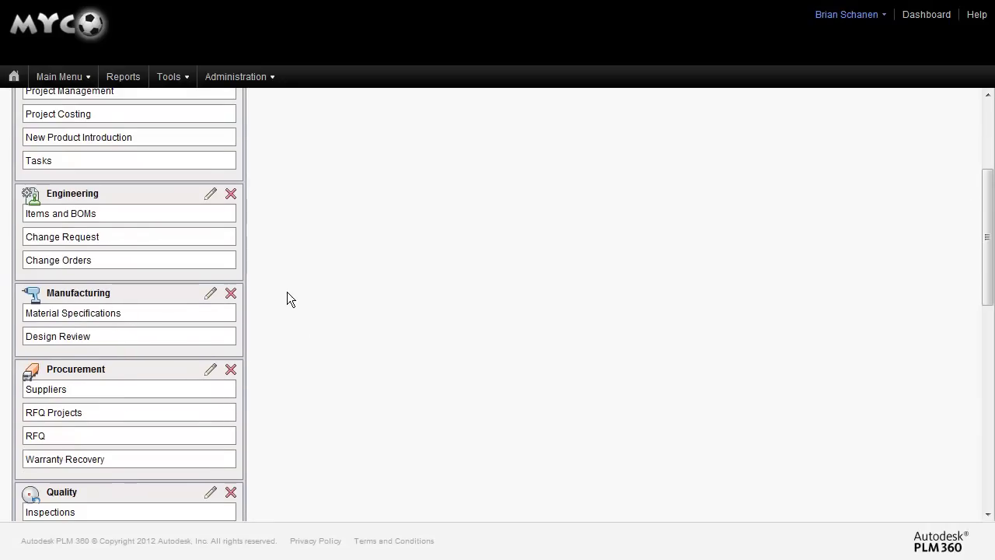
{"action": "scroll", "coordinate": [117, 291], "scroll_direction": "up", "scroll_amount": 4}
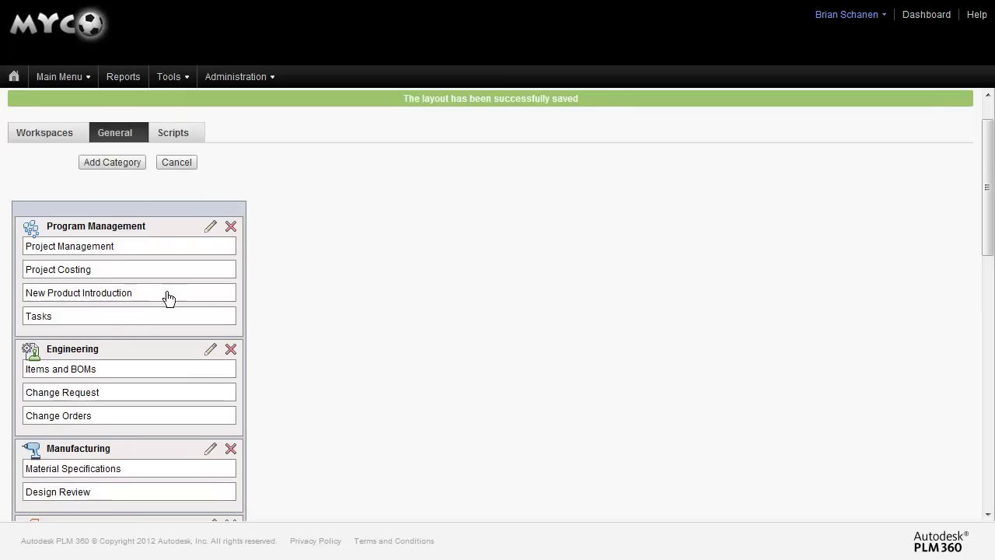
{"action": "scroll", "coordinate": [167, 296], "scroll_direction": "up", "scroll_amount": 1}
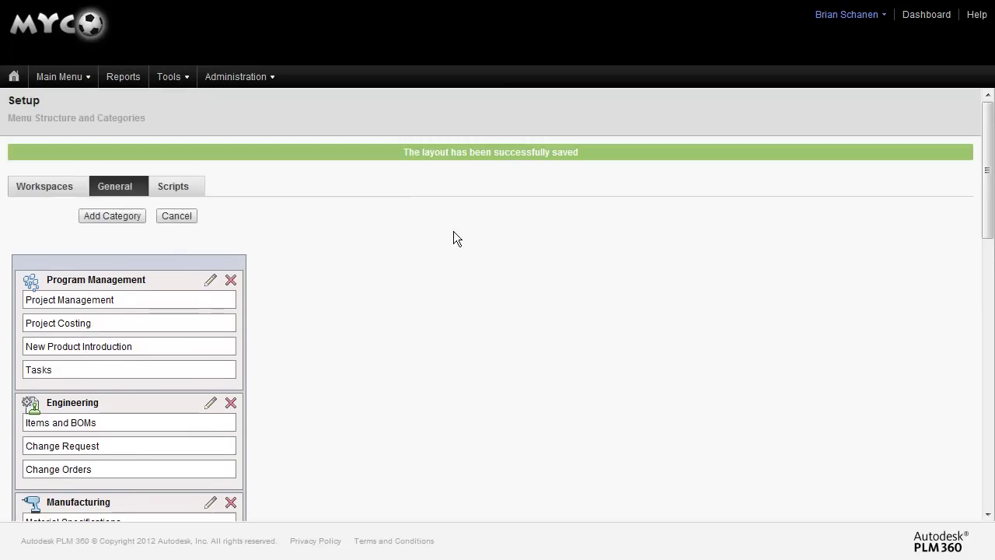
- Log out of the tenant and sign back in to the dashboard
{"action": "left_click", "coordinate": [839, 14]}
{"action": "left_click", "coordinate": [847, 141]}
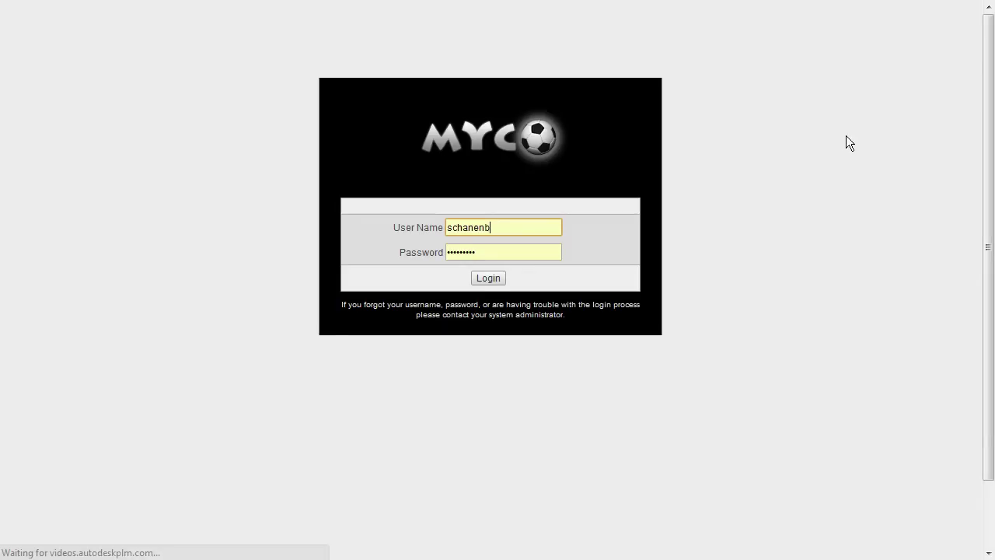
{"action": "left_click", "coordinate": [484, 283]}
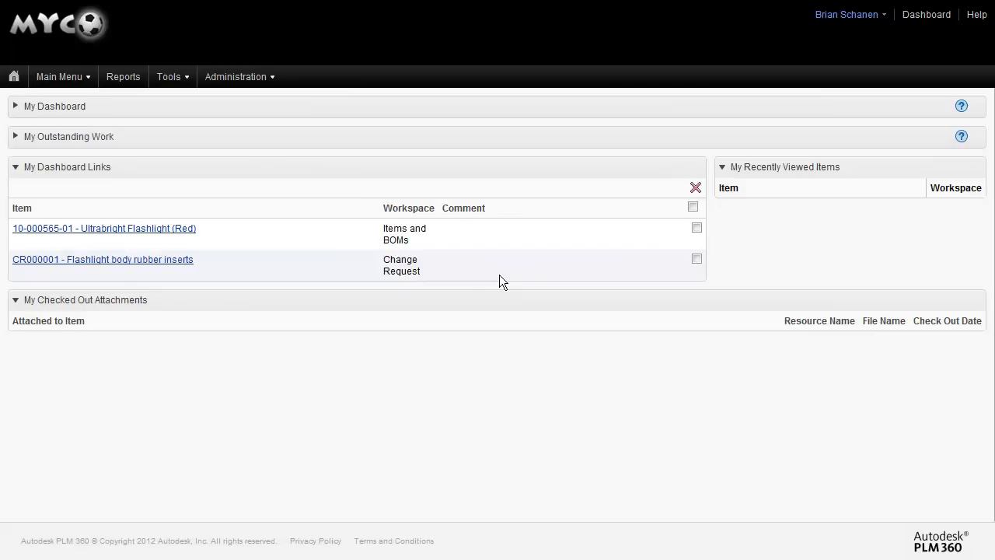
- Check that Main Menu's Manufacturing category lists Material Specifications and Design Review
{"action": "left_click", "coordinate": [57, 75]}
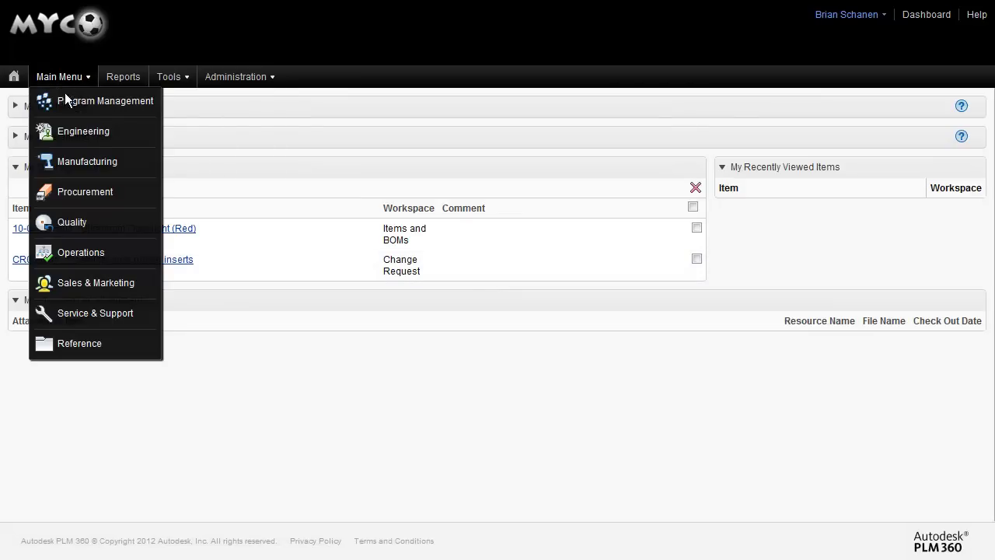
{"action": "mouse_move", "coordinate": [79, 159]}
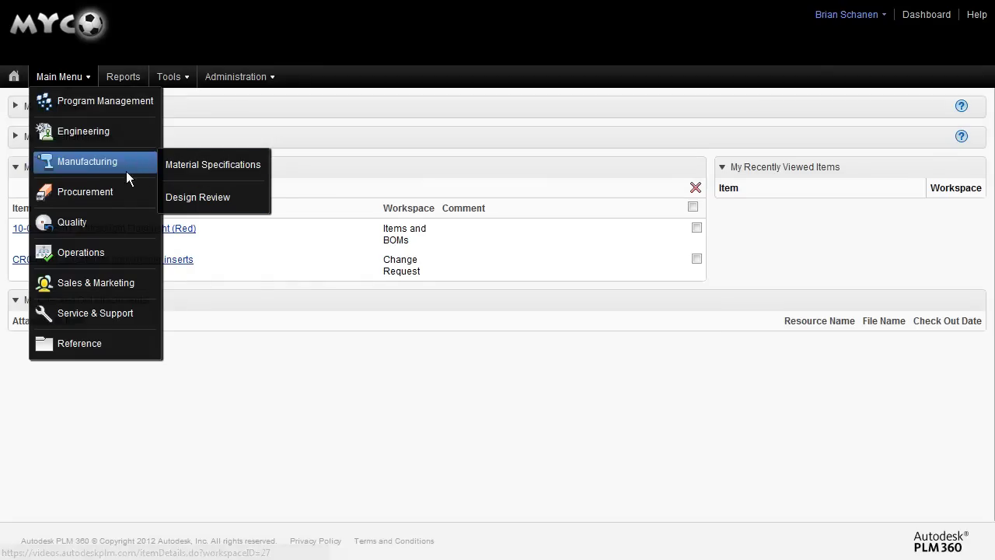
{"action": "mouse_move", "coordinate": [123, 191]}
{"action": "left_click", "coordinate": [215, 301]}
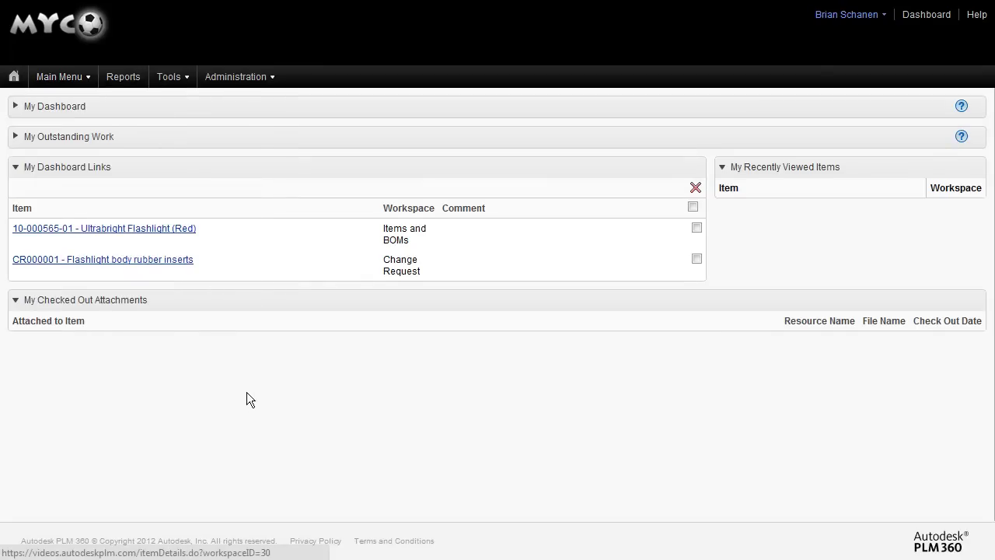